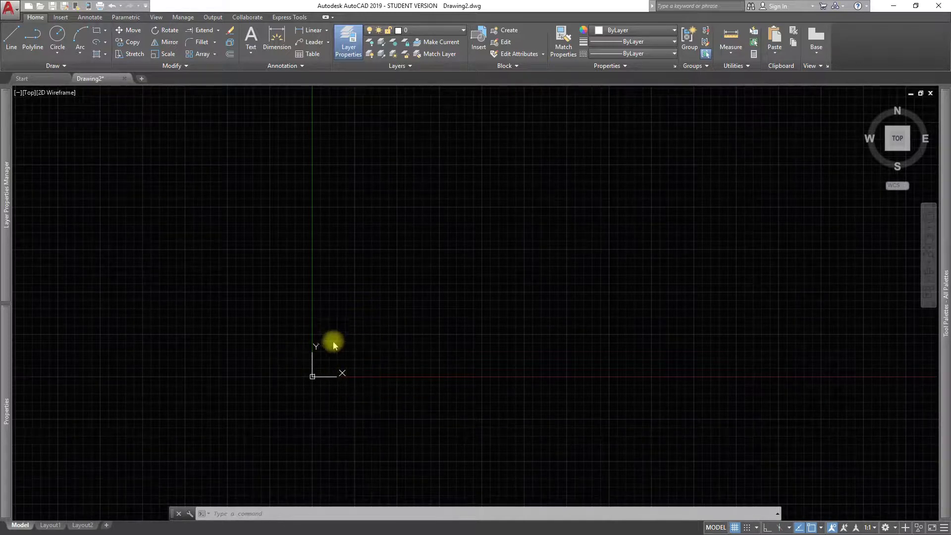
Step: Draw two circles above and right of the origin, a small one near it and a larger one farther up
mouse_move(315, 357)
middle_down()
mouse_move(427, 343)
mouse_move(443, 330)
middle_up()
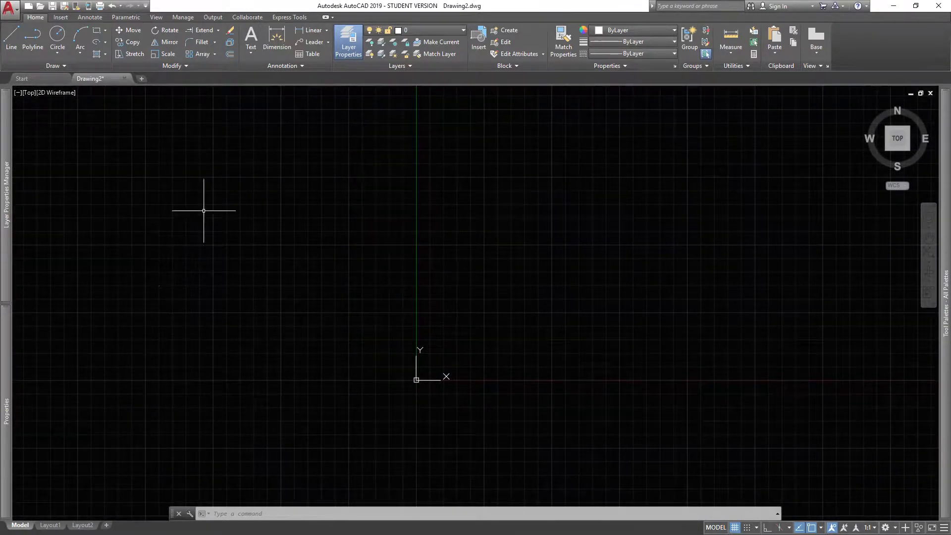
text(c)
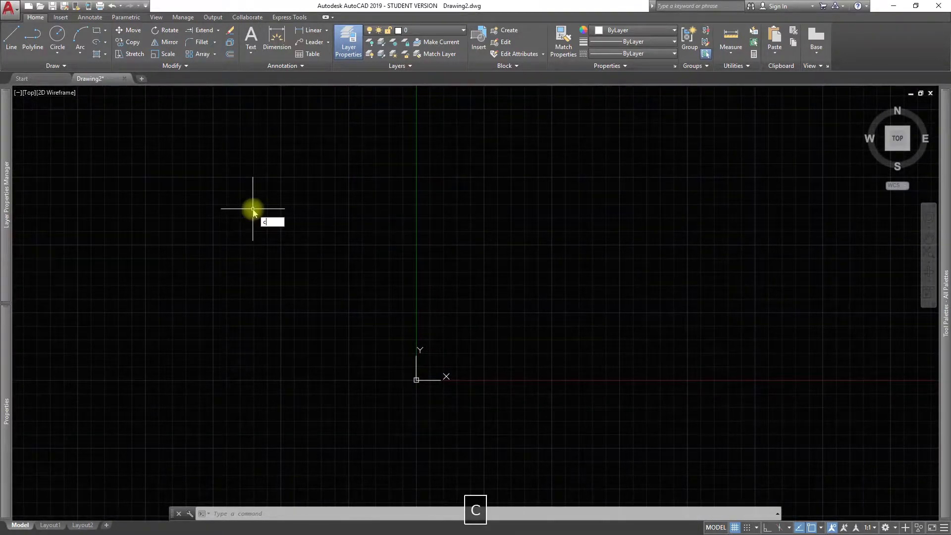
key(space)
click(454, 308)
key(space)
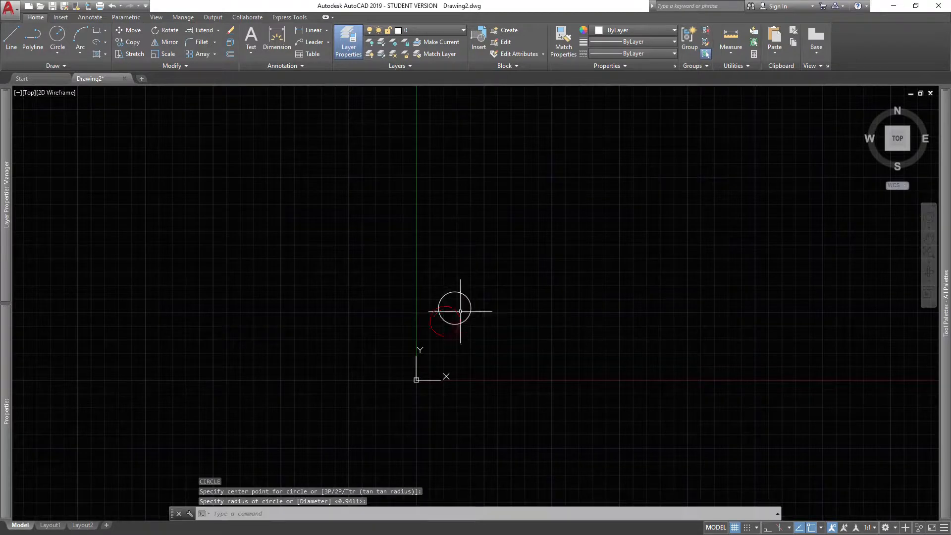
key(space)
click(534, 199)
click(555, 214)
Step: Draw two more circles farther right, the lower with about 0.73 radius and the upper with about 0.51 radius
middle_drag(605, 218, 402, 207)
key(space)
click(420, 324)
key(space)
key(space)
click(471, 242)
click(471, 255)
middle_drag(433, 191, 519, 220)
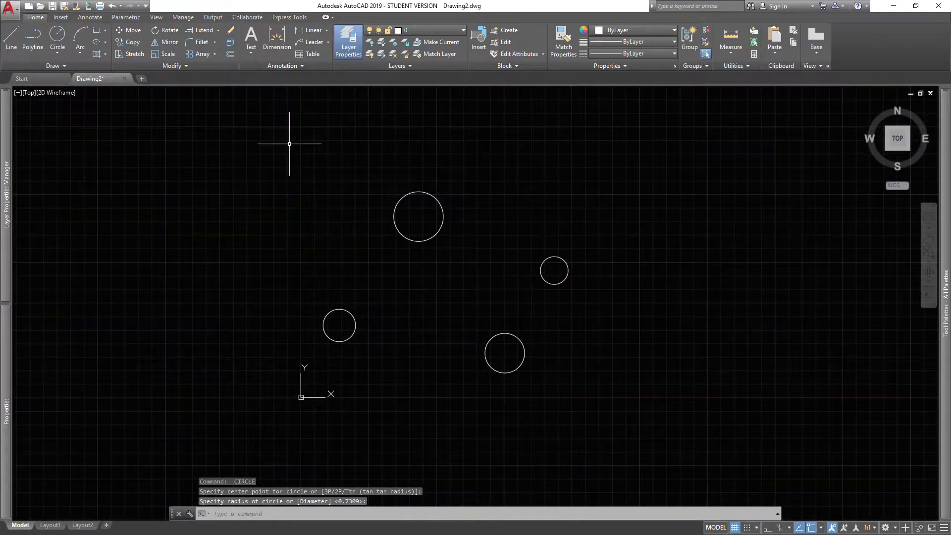
Step: Draw a circle of about 0.6 radius, centered where tracking lines from the large upper circle's center and the lower-left circle's right quadrant cross
click(58, 34)
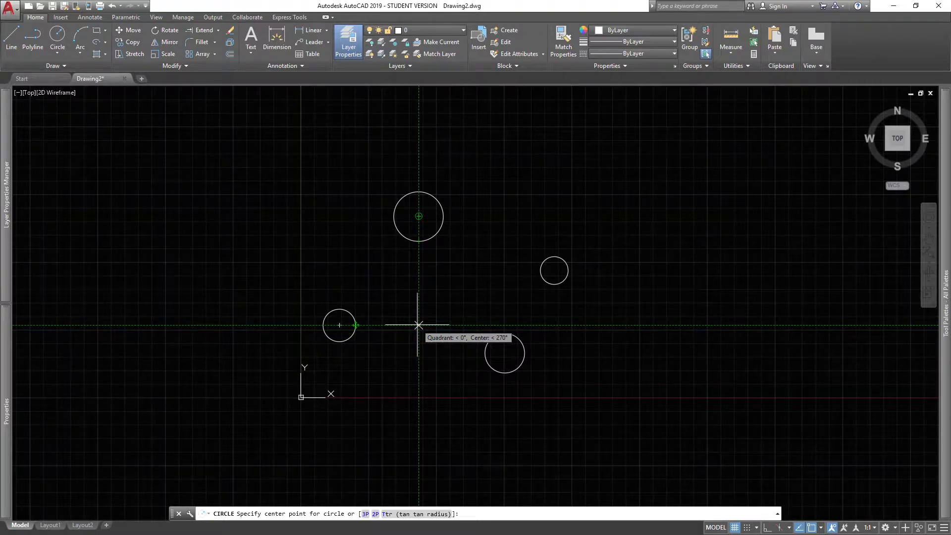
click(419, 325)
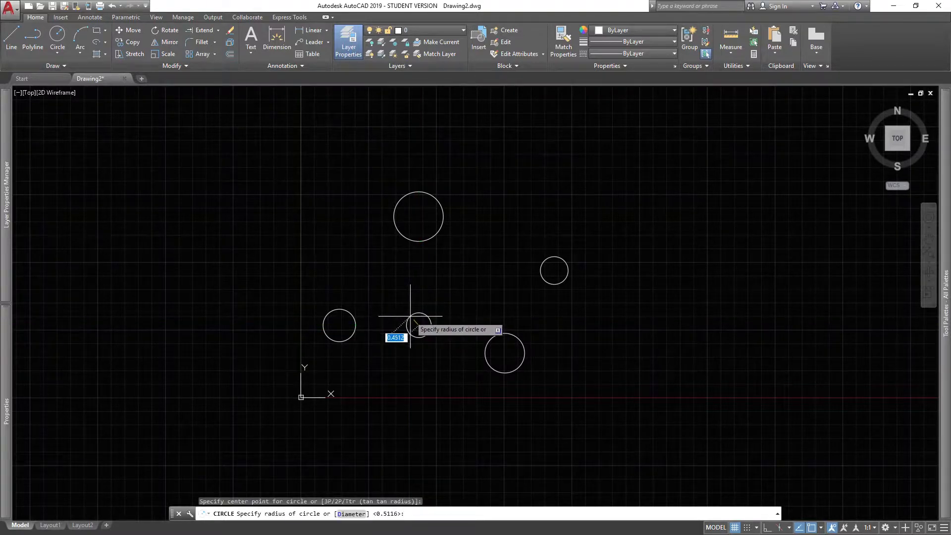
key(Return)
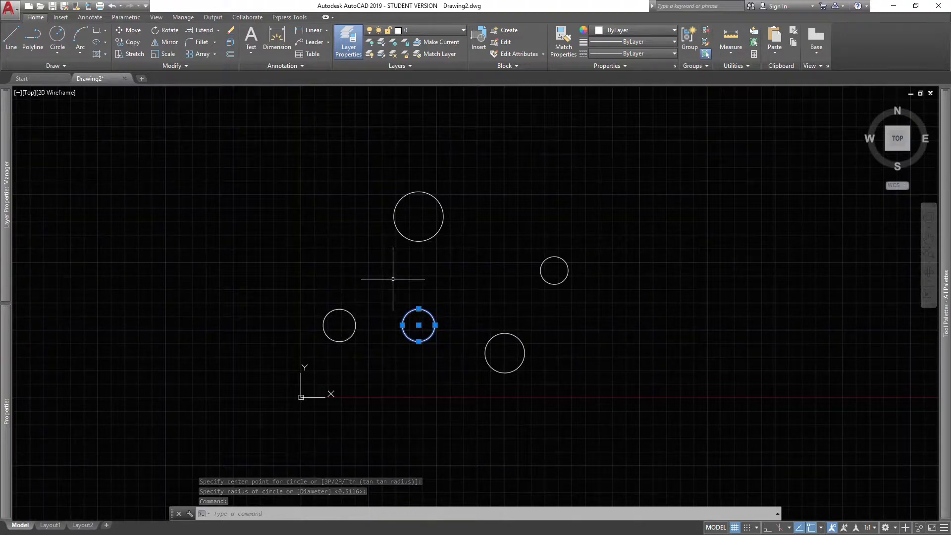
key(Escape)
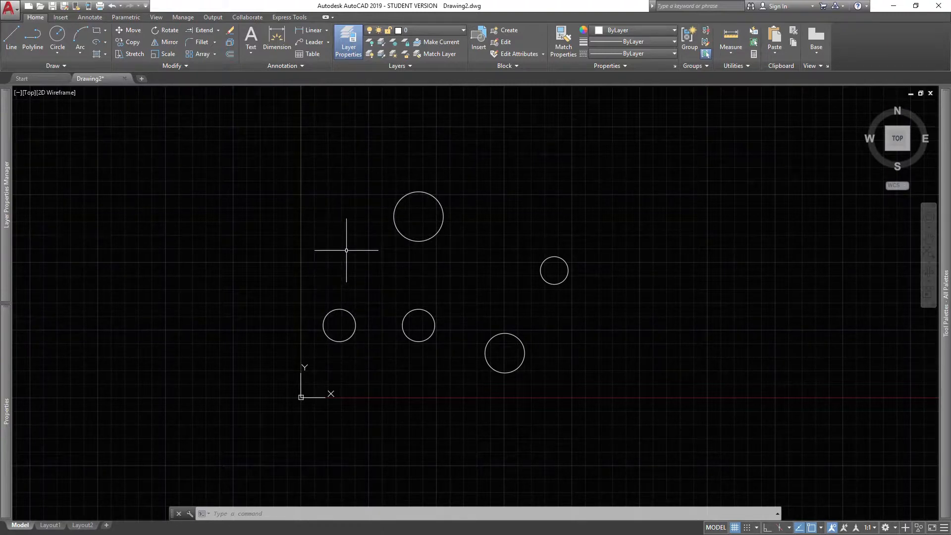
Step: Draw a circle using point filters, taking center Y from the large upper circle, X from the lower-left circle, and Z 0
key(space)
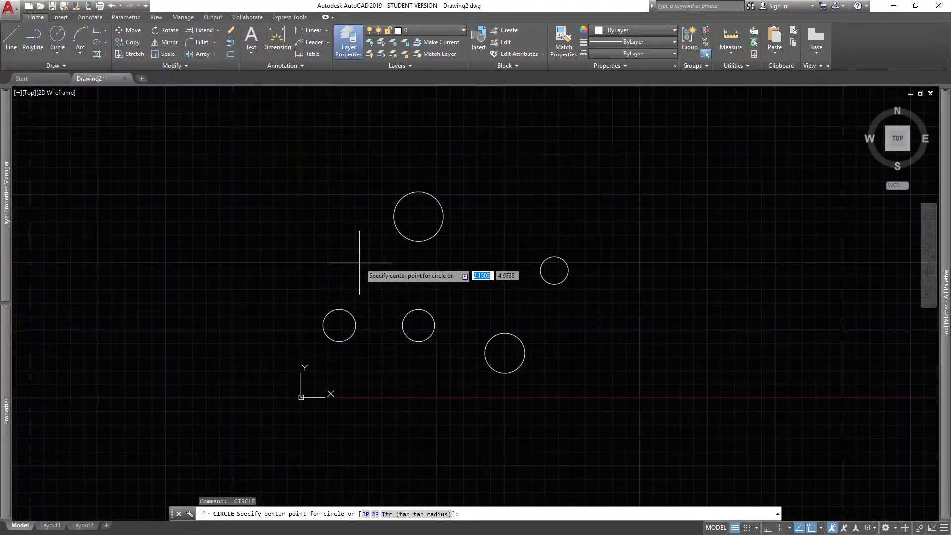
text(.y)
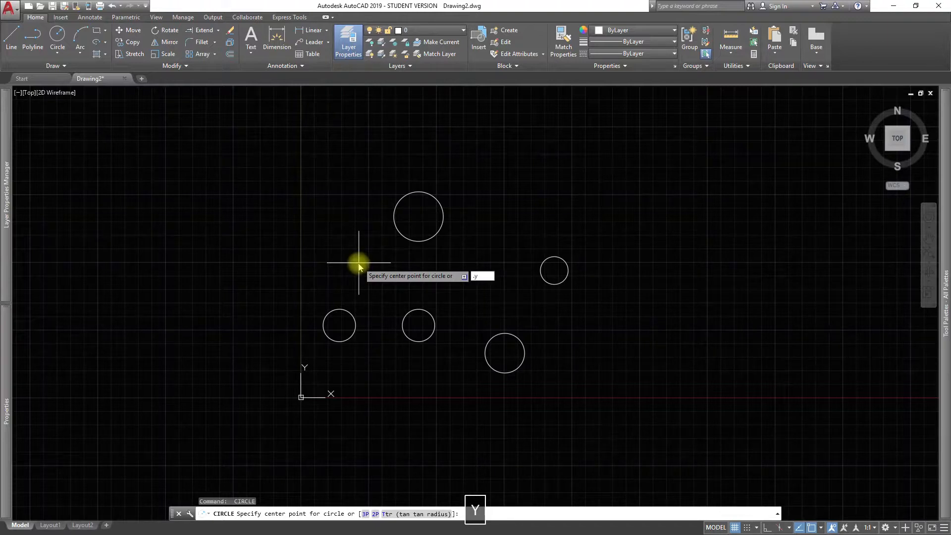
key(space)
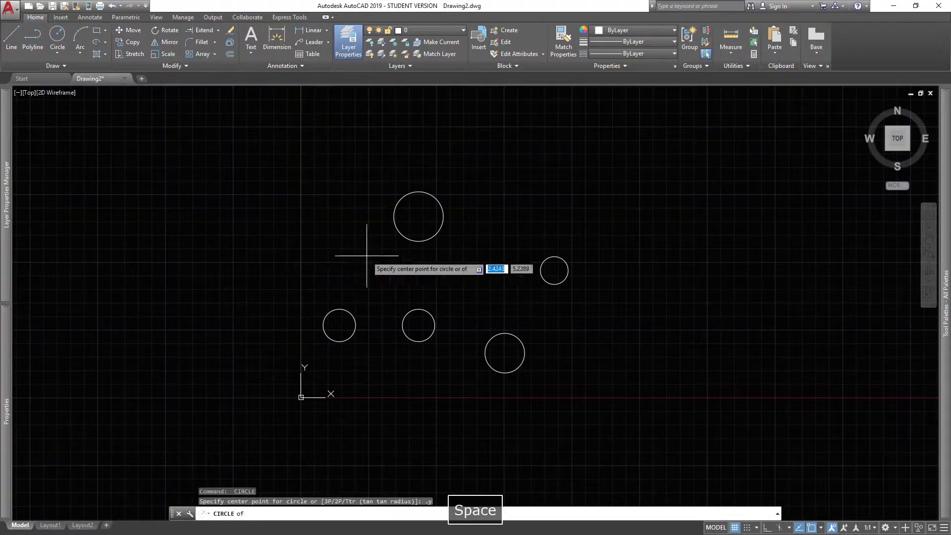
click(394, 218)
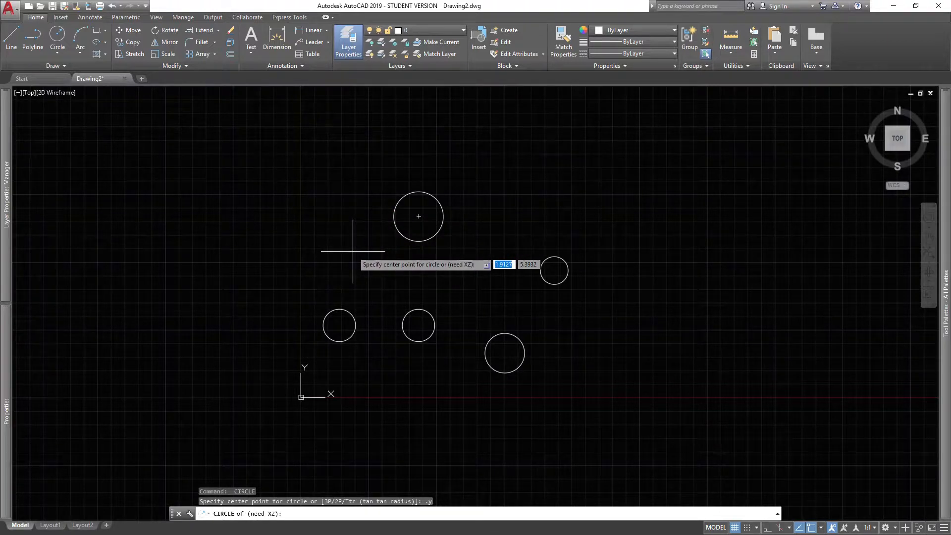
text(.)
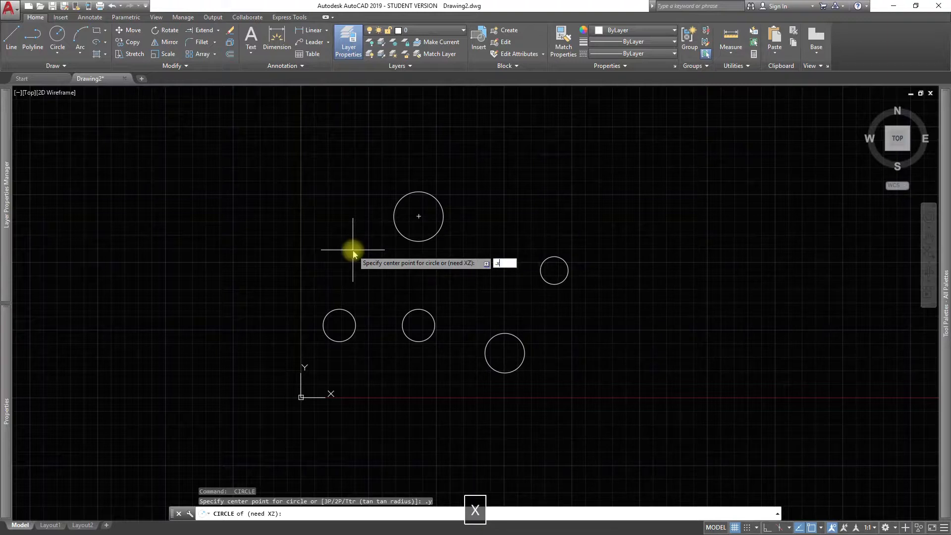
text(x)
key(space)
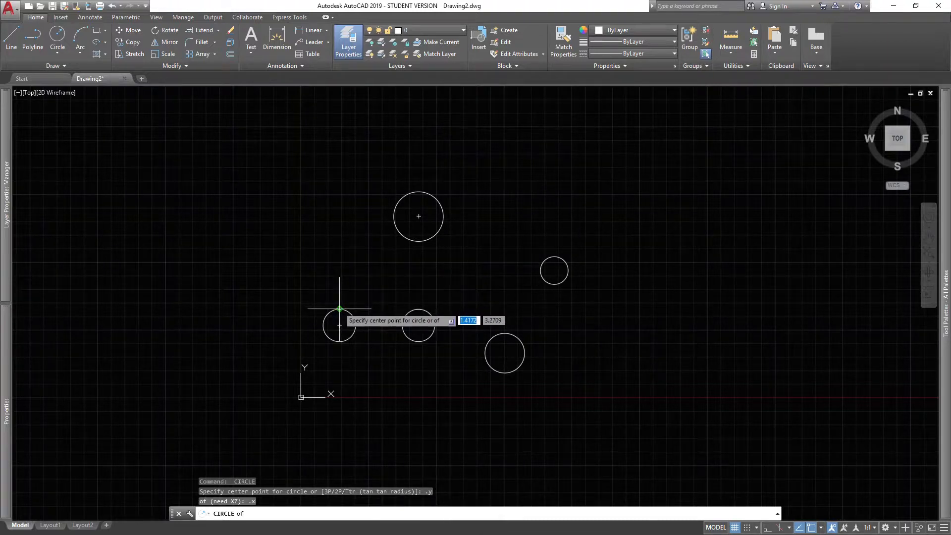
click(340, 310)
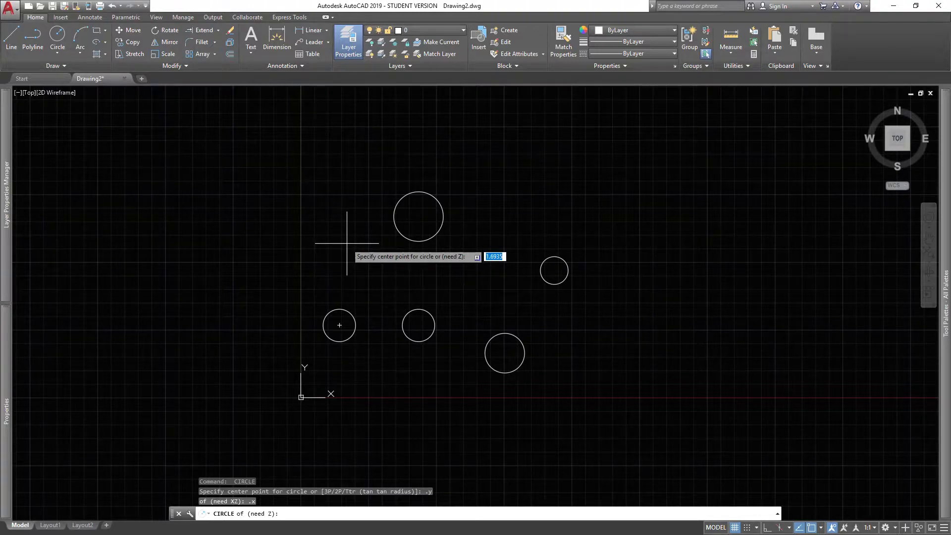
text(0)
key(Return)
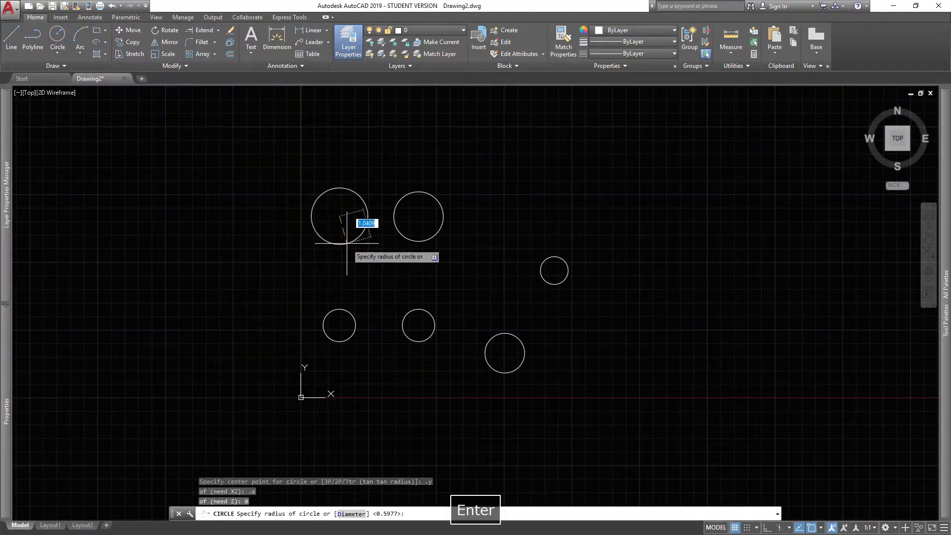
scroll(334, 230, up, 2)
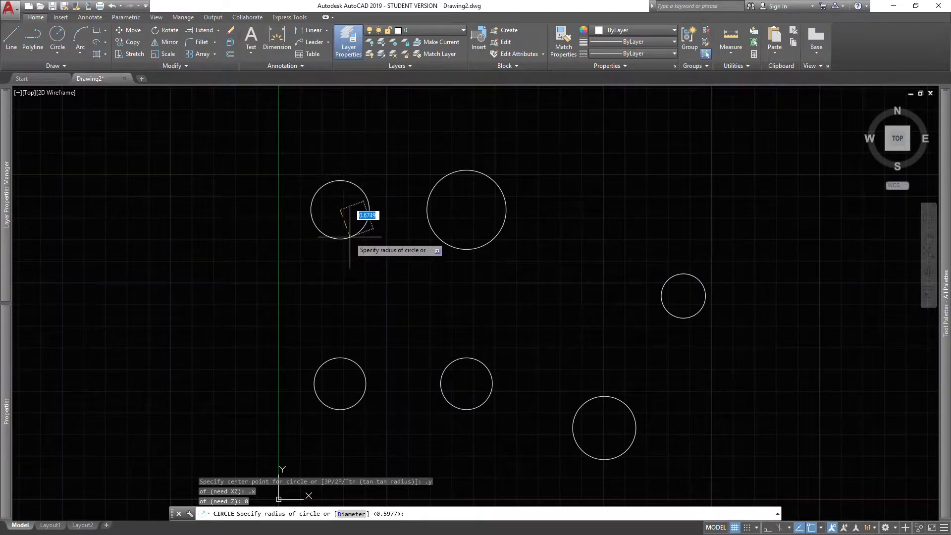
click(379, 212)
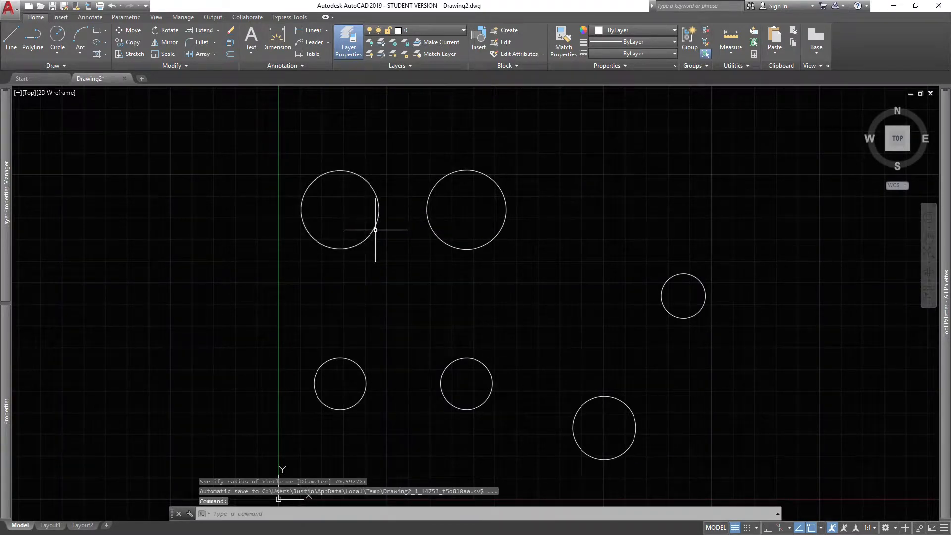
click(374, 227)
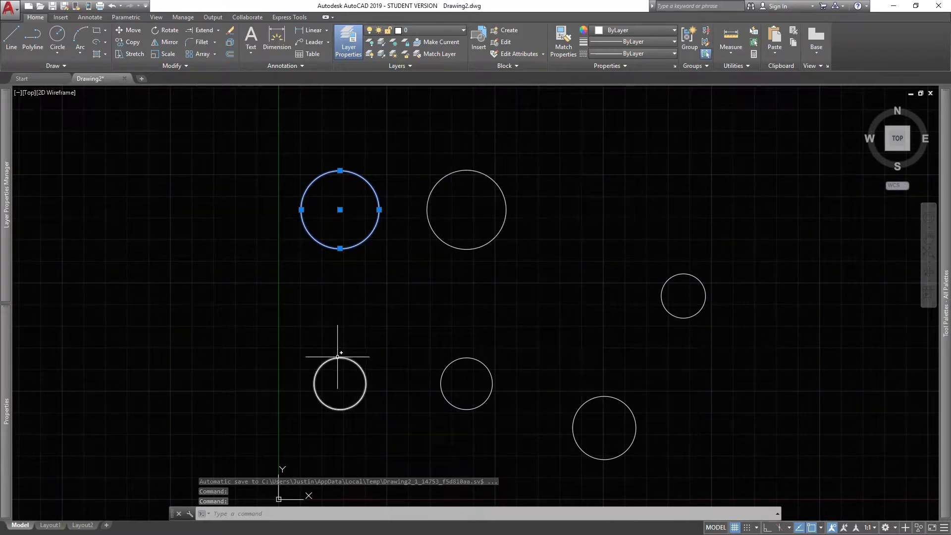
key(Escape)
scroll(381, 295, down, 4)
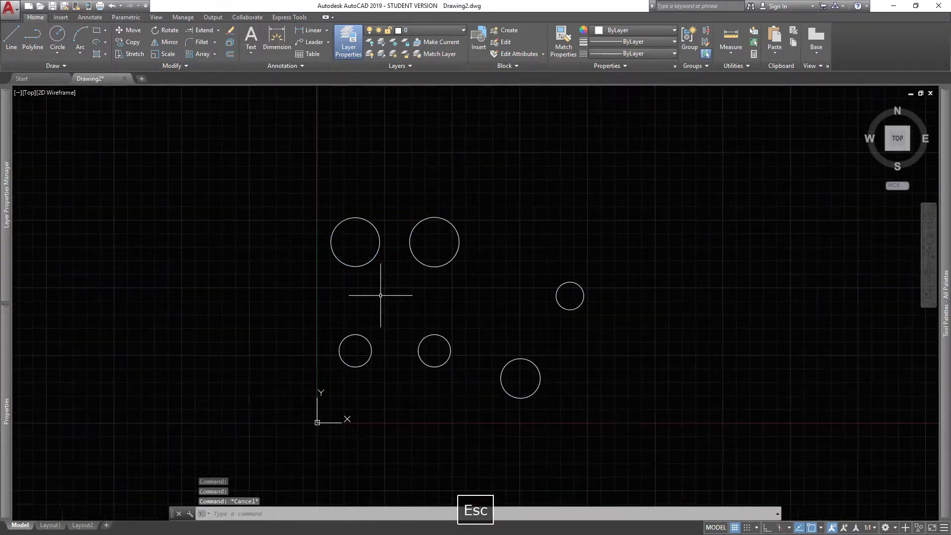
middle_drag(378, 293, 314, 265)
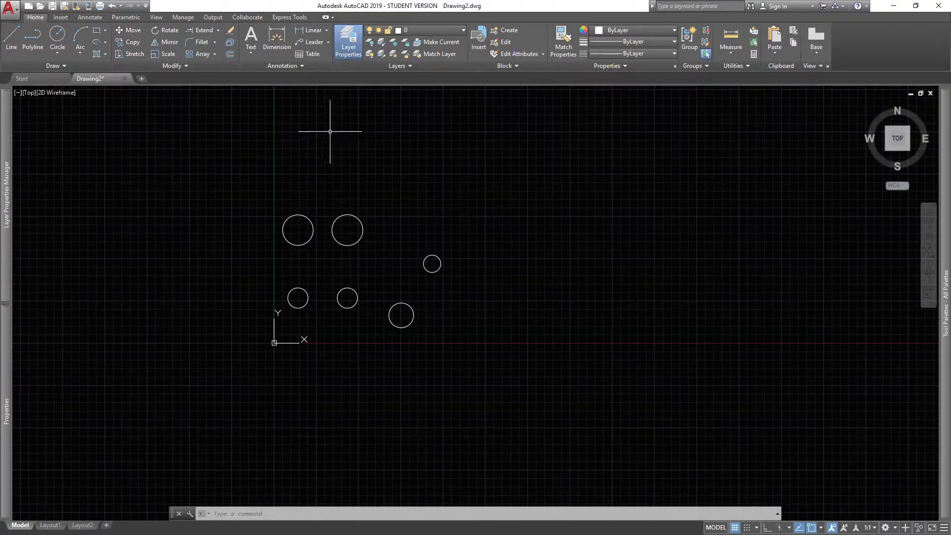
scroll(243, 252, up, 1)
middle_drag(143, 361, 111, 386)
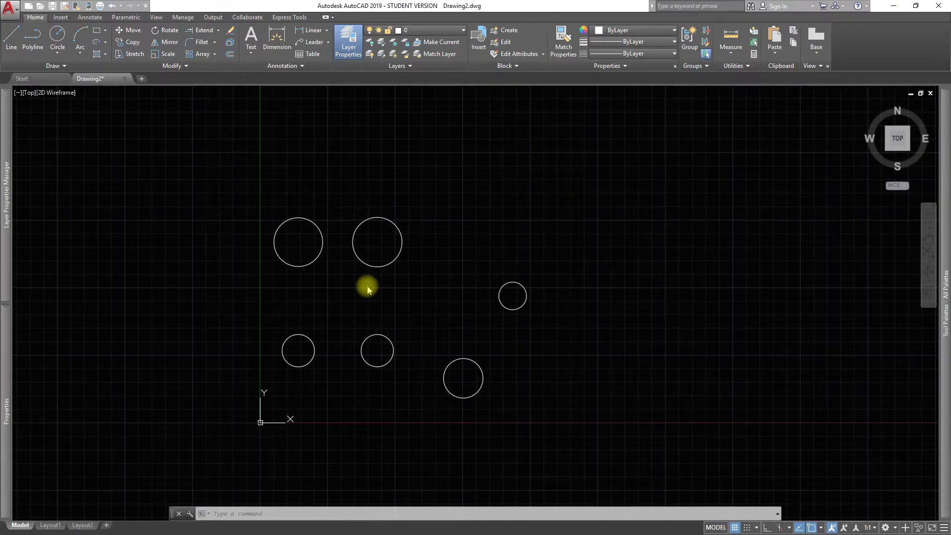
click(411, 283)
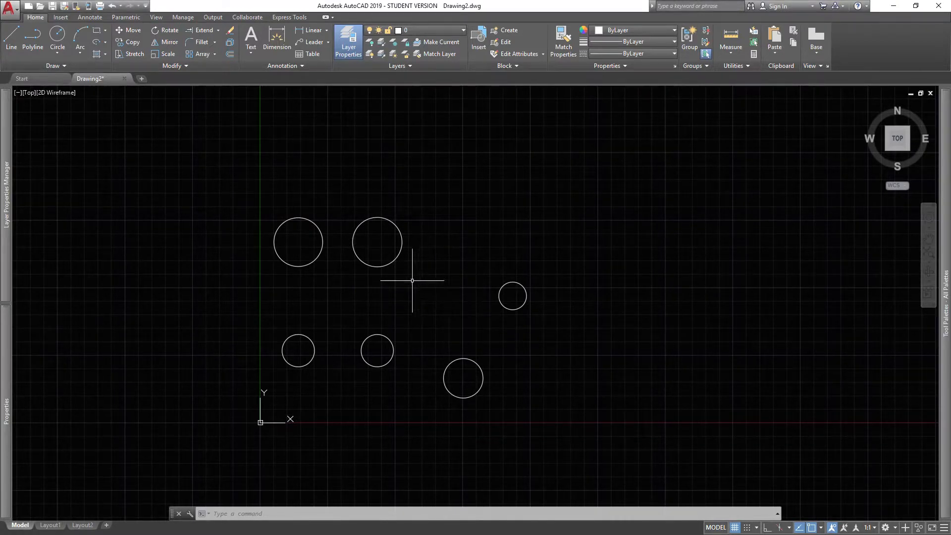
middle_drag(435, 275, 376, 272)
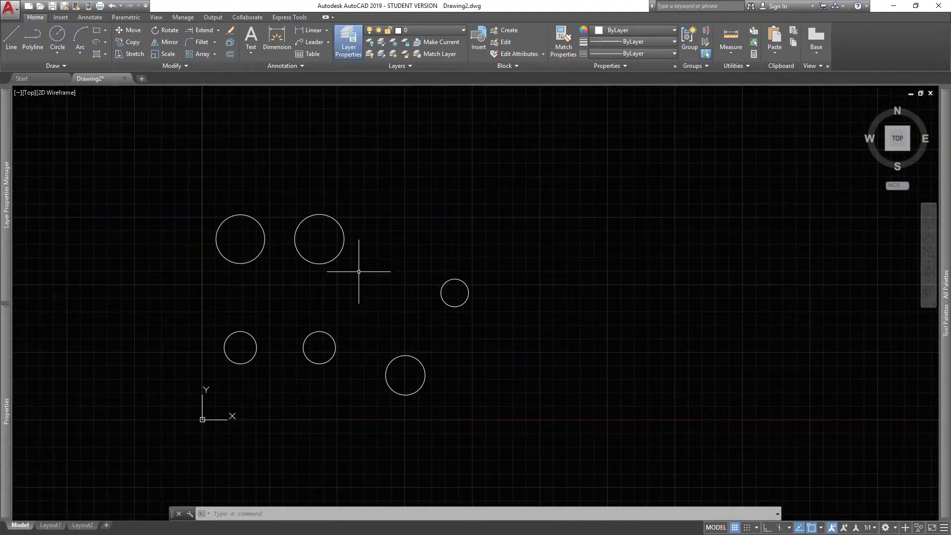
Step: Start a new circle and apply a one-time Tangent snap override for its center point
text(c)
key(space)
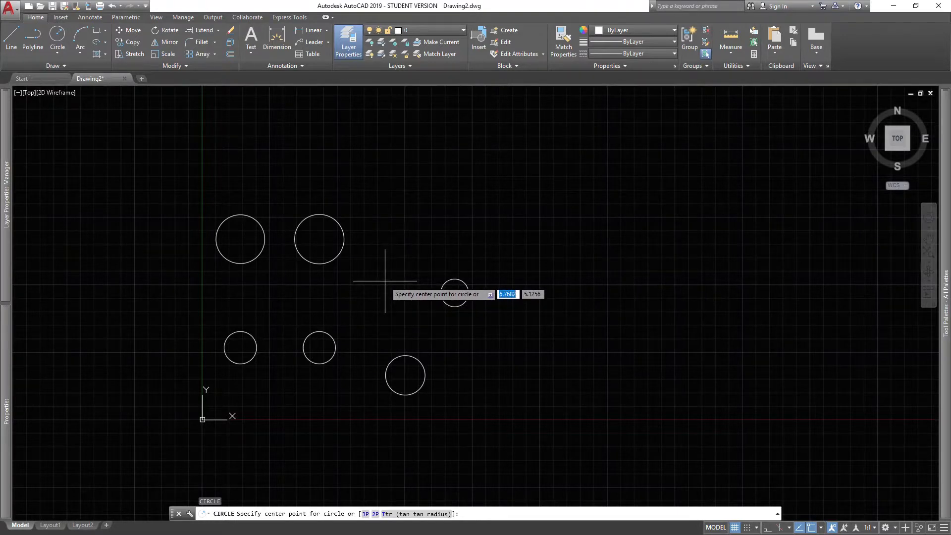
shift+right_click(385, 283)
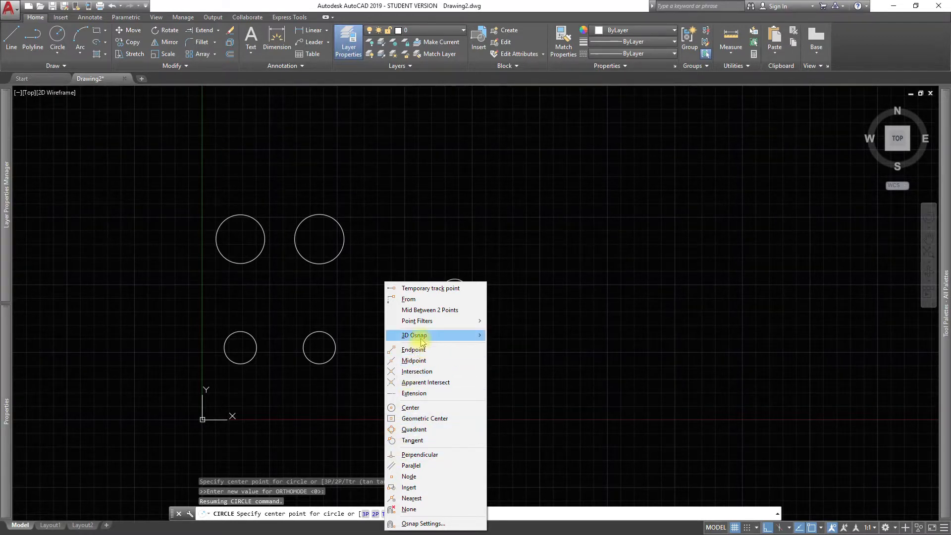
mouse_move(424, 326)
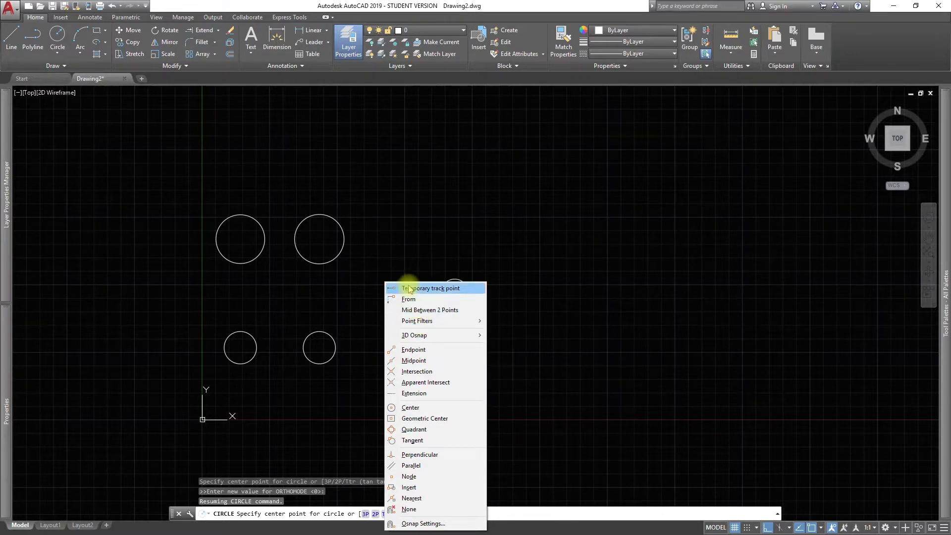
click(410, 441)
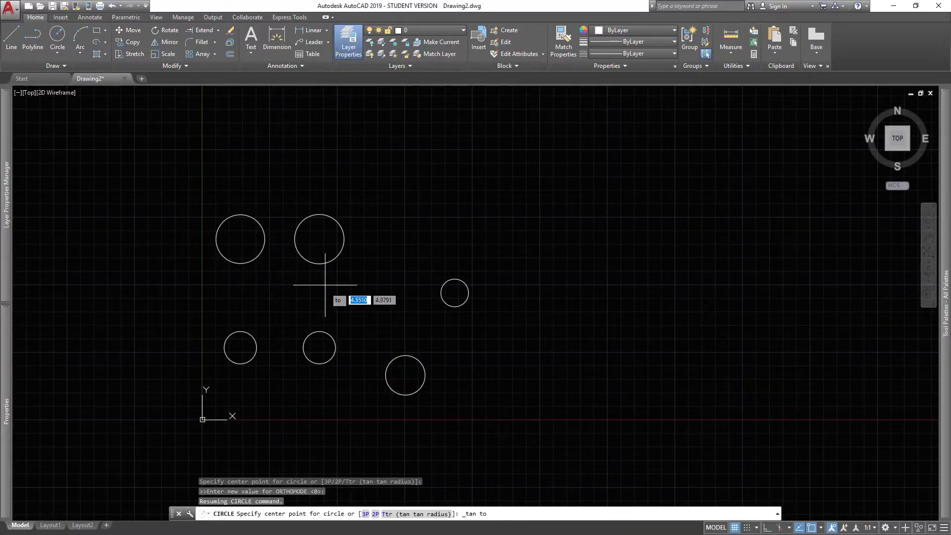
Step: Apply a one-time Nearest snap override for the circle's center point in place of Tangent
shift+right_click(376, 309)
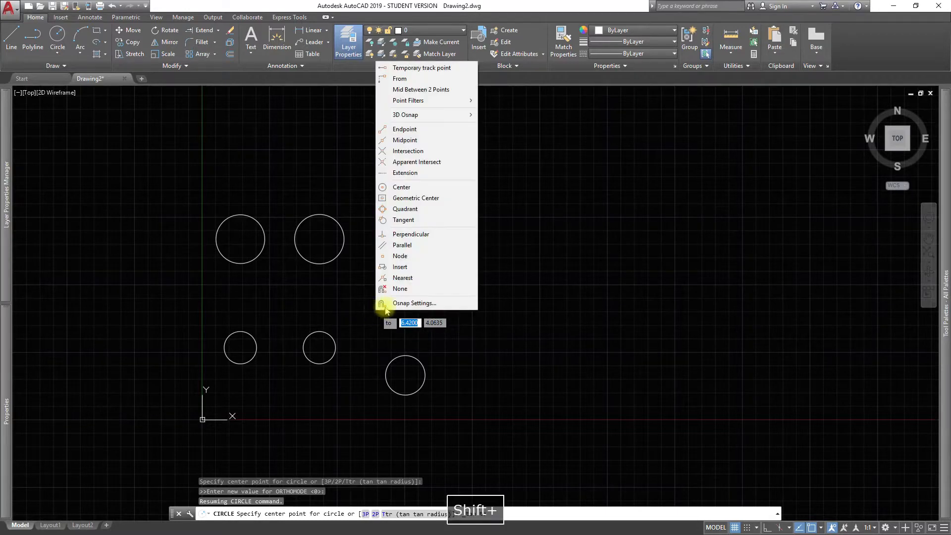
click(398, 277)
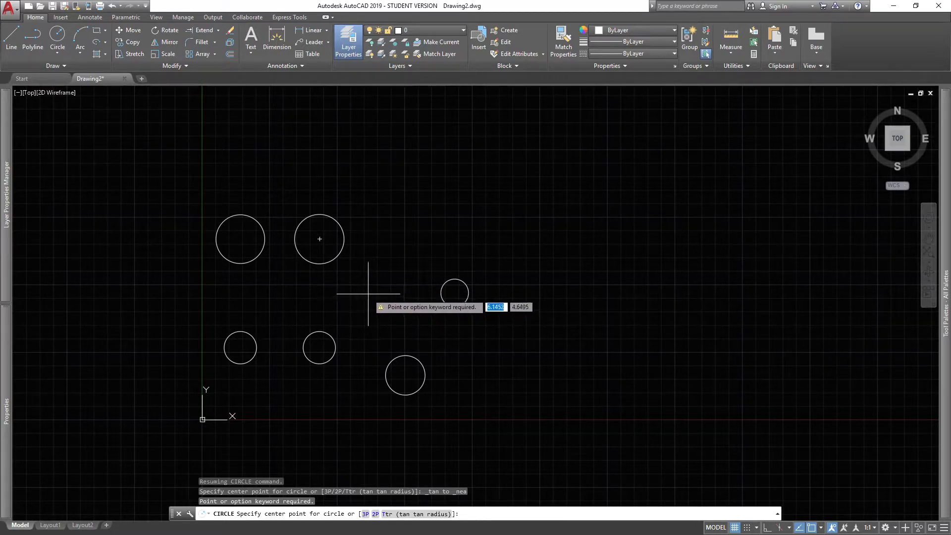
shift+right_click(369, 297)
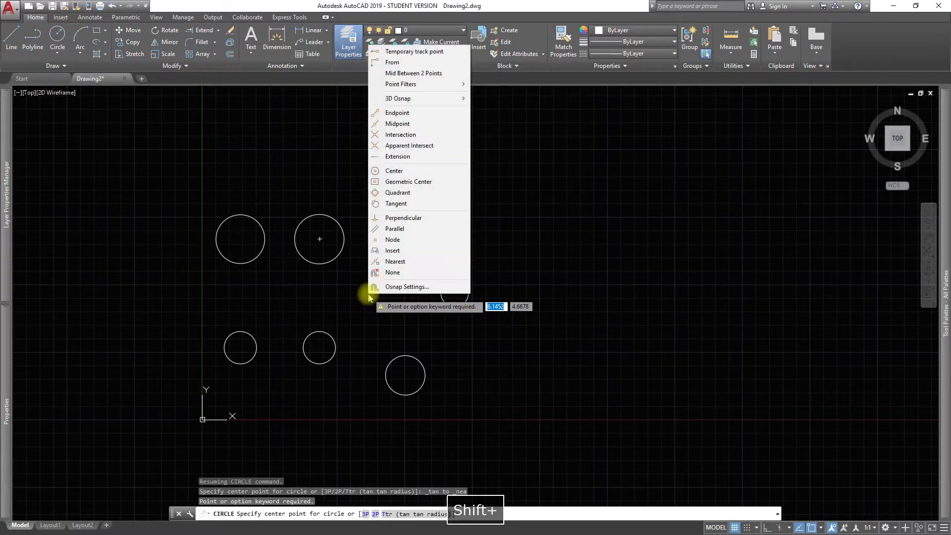
click(380, 263)
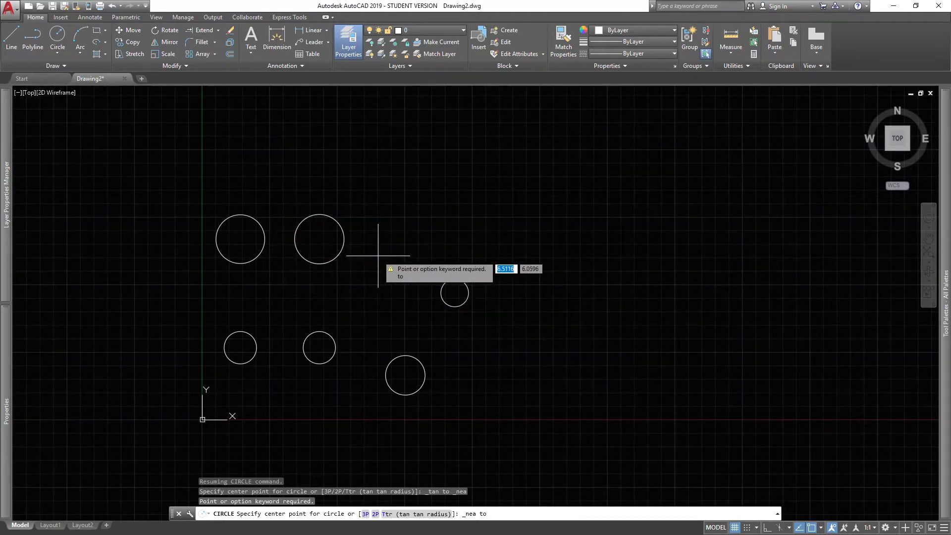
Step: Review the running object snap modes in the drafting settings during the Circle command and accept them with Quadrant enabled
shift+right_click(379, 256)
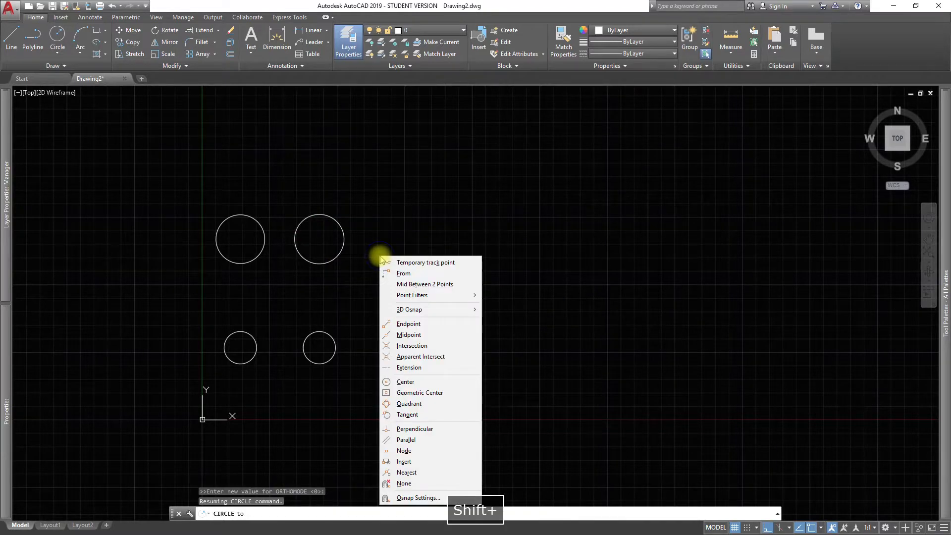
click(411, 497)
click(521, 321)
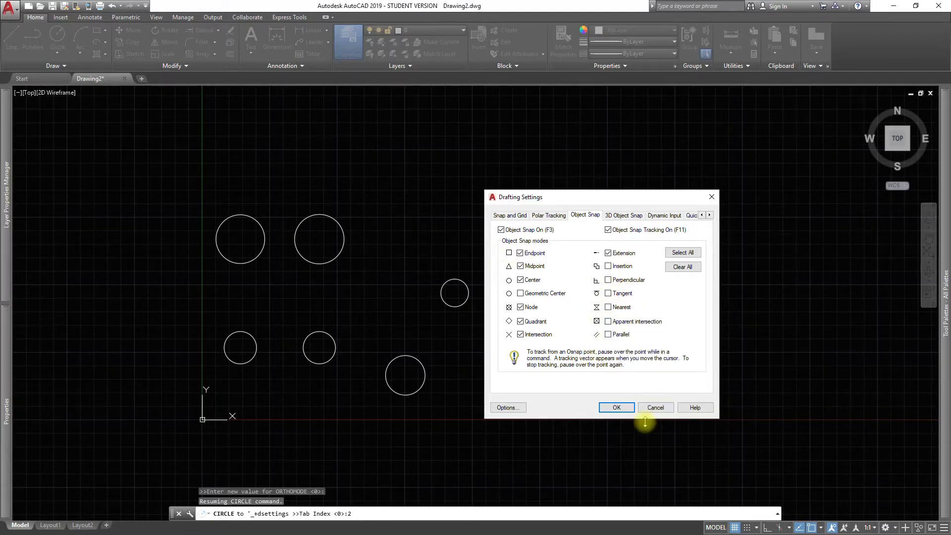
click(623, 409)
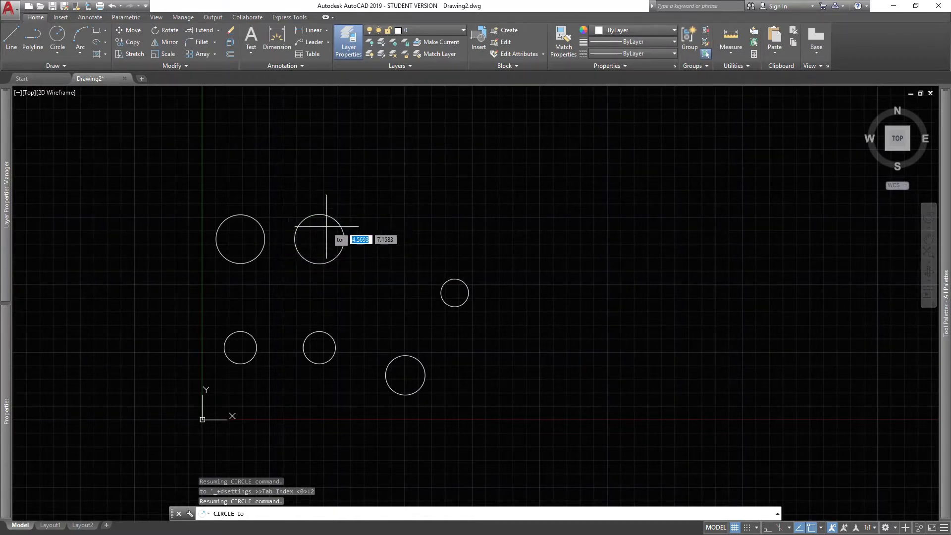
Step: Place the circle's center on the lower-right edge of the upper middle large circle and give it a radius of about 0.42
click(341, 250)
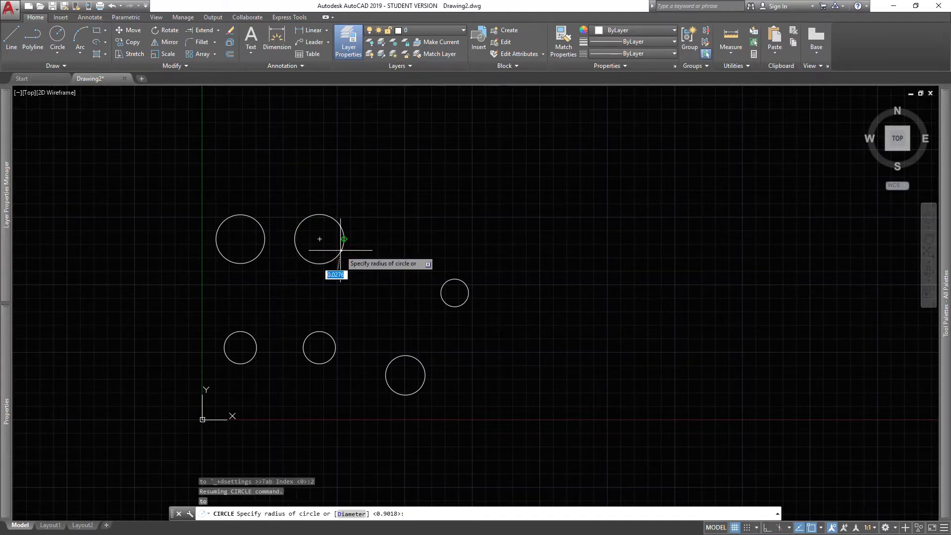
scroll(347, 257, up, 5)
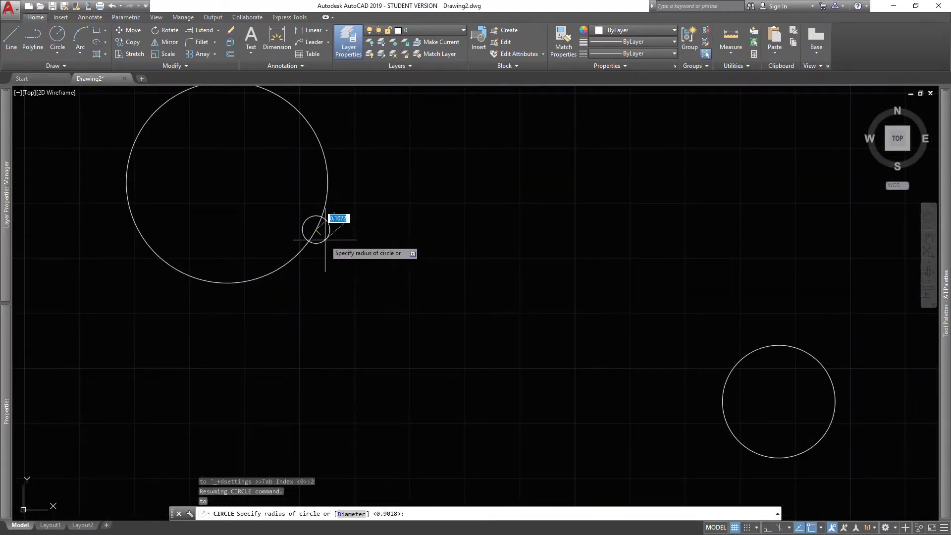
click(356, 250)
scroll(414, 216, down, 5)
mouse_move(421, 216)
middle_down()
mouse_move(431, 216)
mouse_move(361, 241)
middle_up()
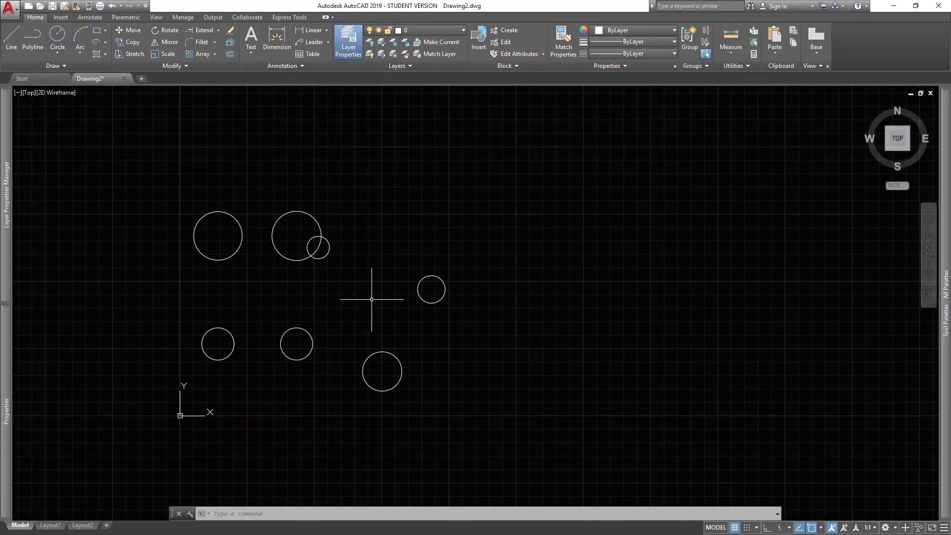
Step: Draw two separate slanted lines facing each other and converging upward, in the empty area east of the circles
text(l)
key(space)
click(497, 361)
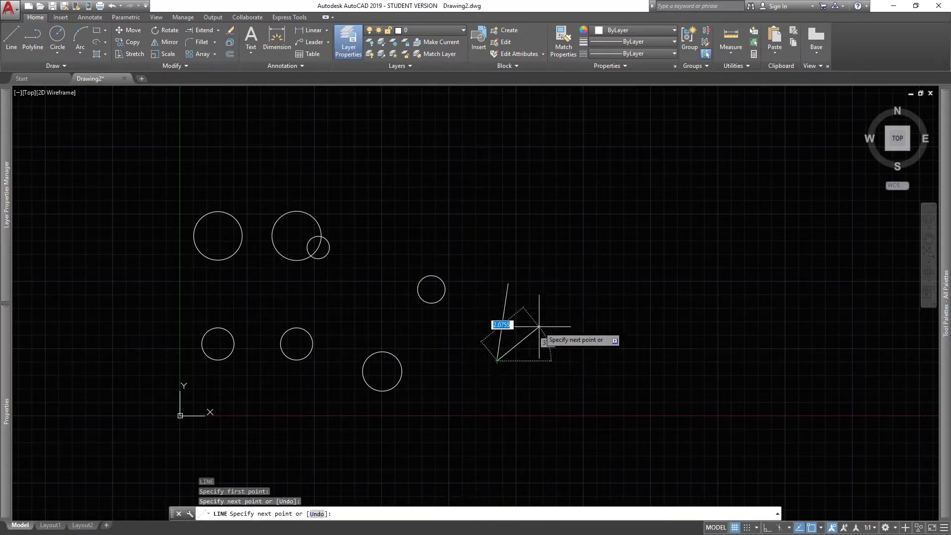
key(space)
key(space)
click(567, 284)
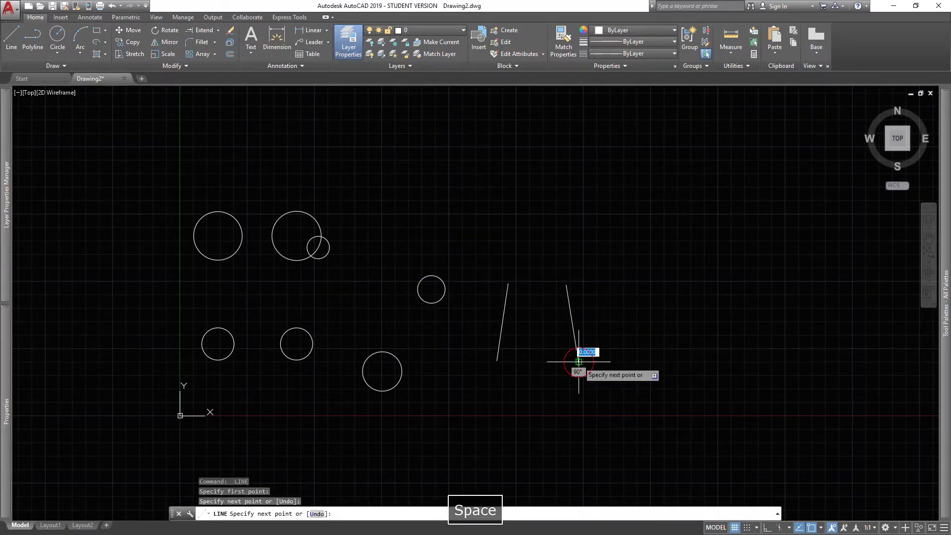
click(578, 361)
key(space)
Step: Draw a circle of radius about 0.4 centered with Mid Between 2 Points on the upper endpoints of the two slanted lines
scroll(537, 311, up, 5)
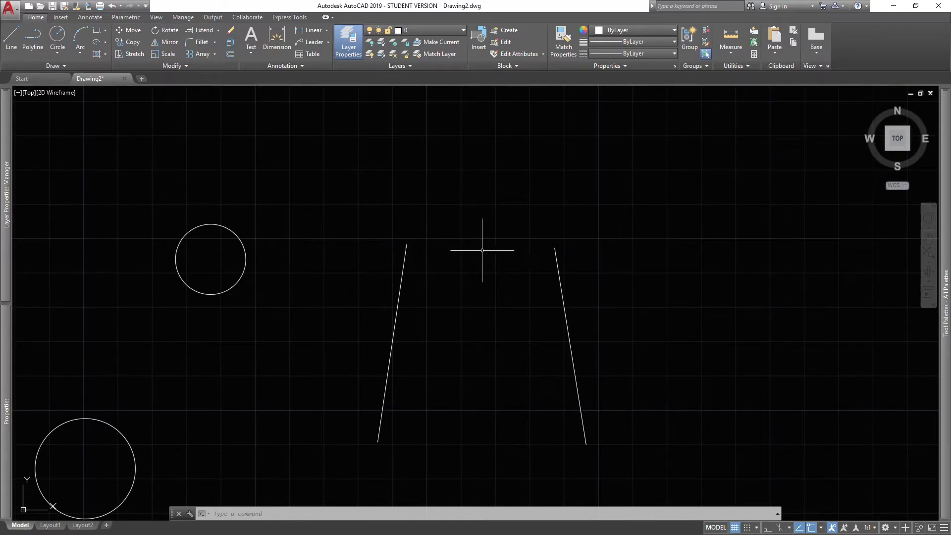
text(c)
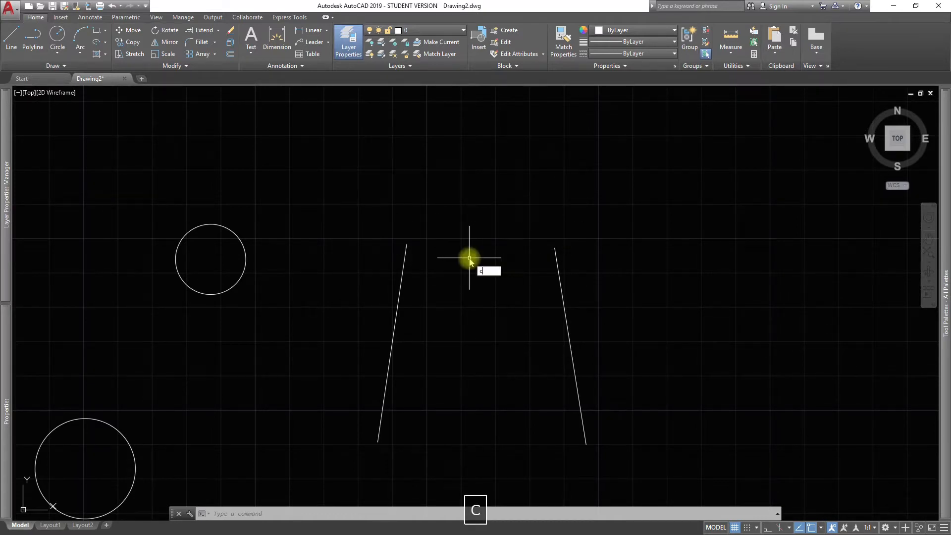
key(space)
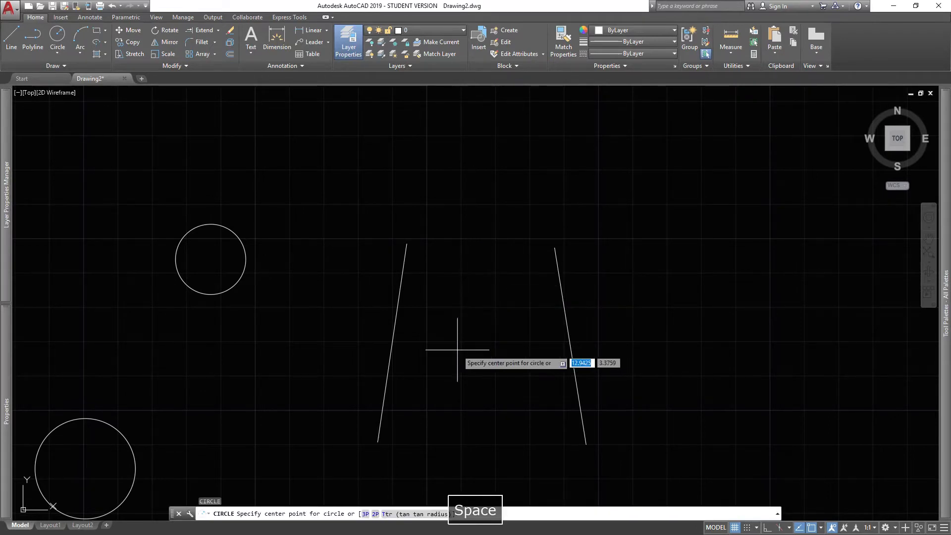
shift+right_click(460, 337)
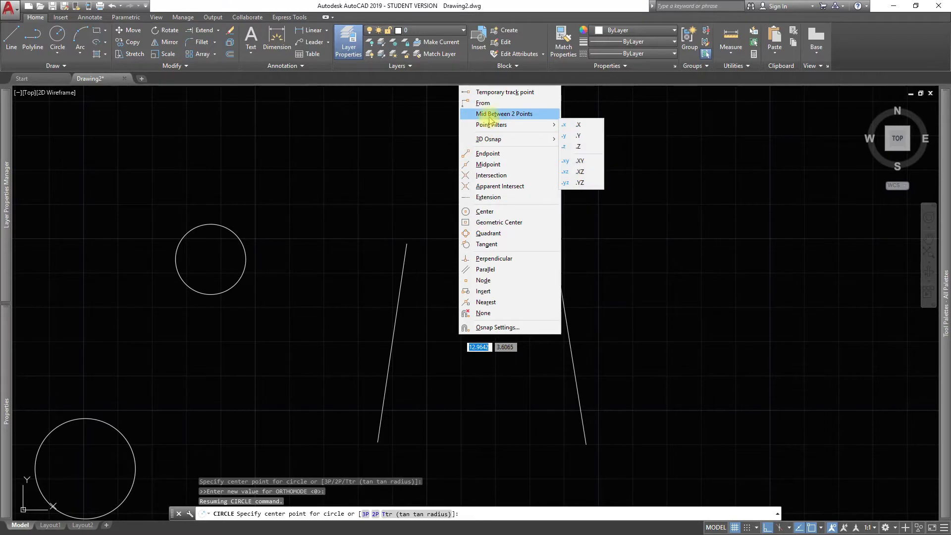
mouse_move(490, 130)
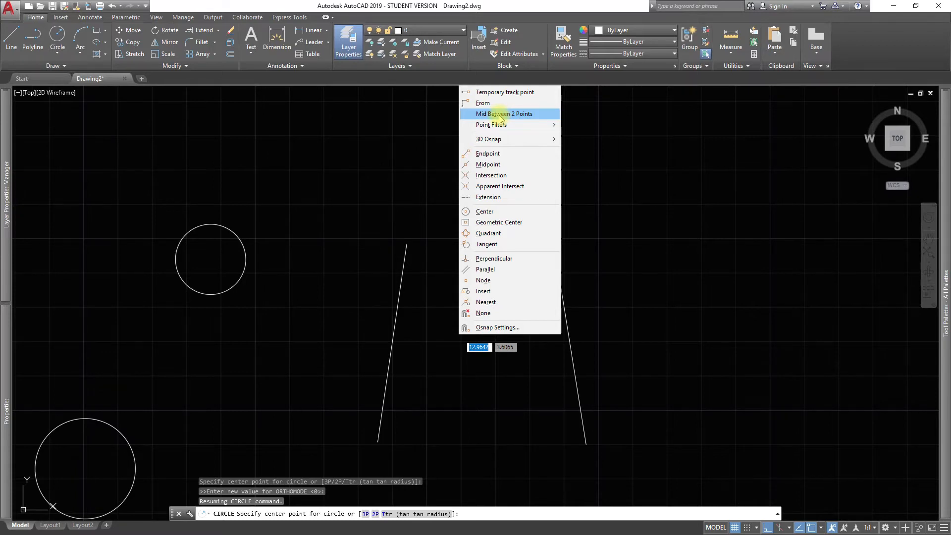
click(499, 114)
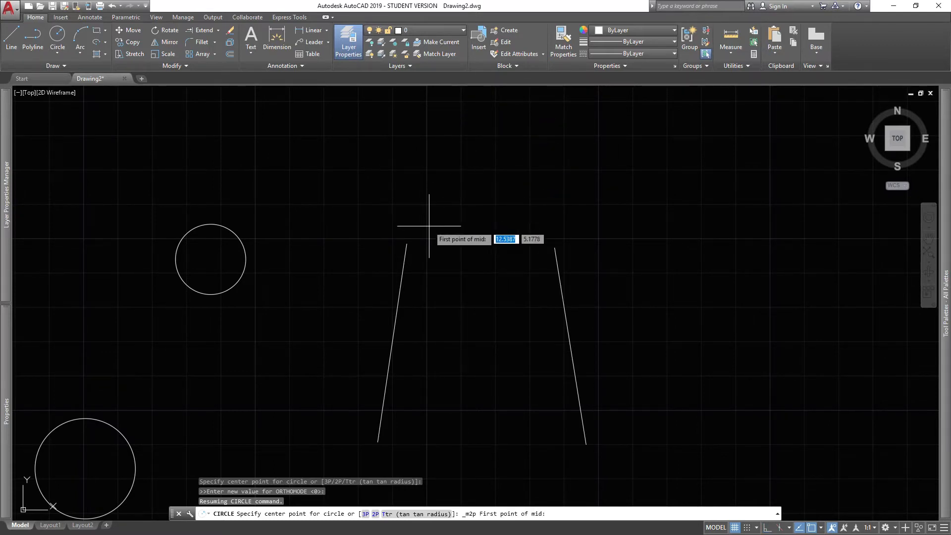
click(407, 243)
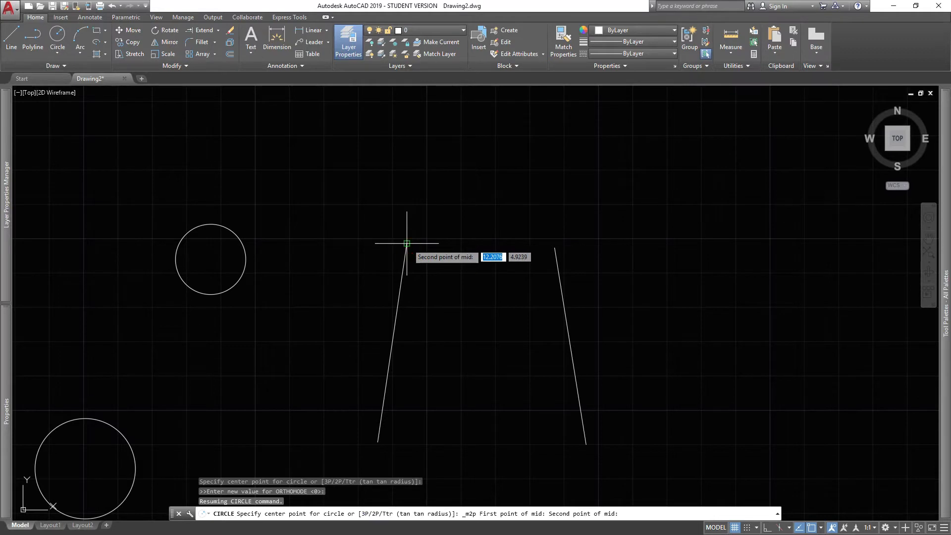
click(549, 242)
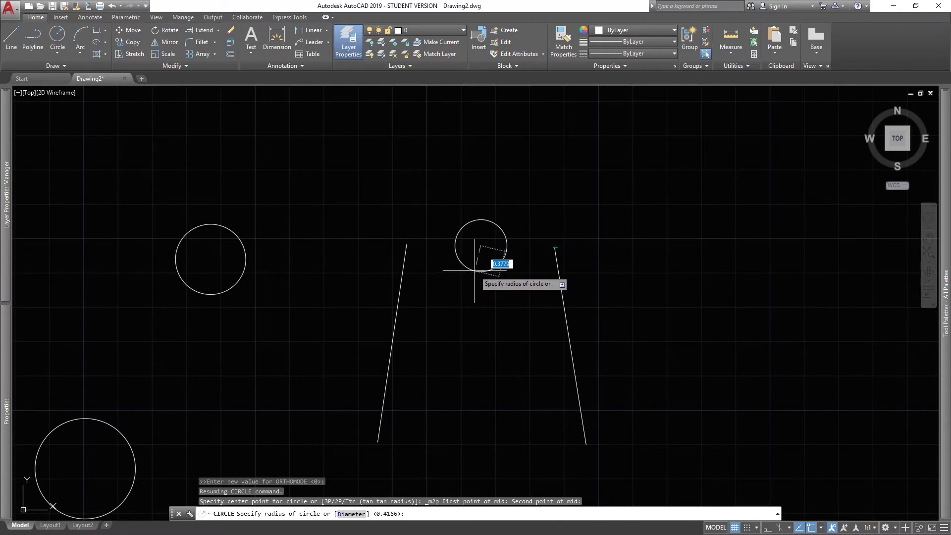
click(474, 269)
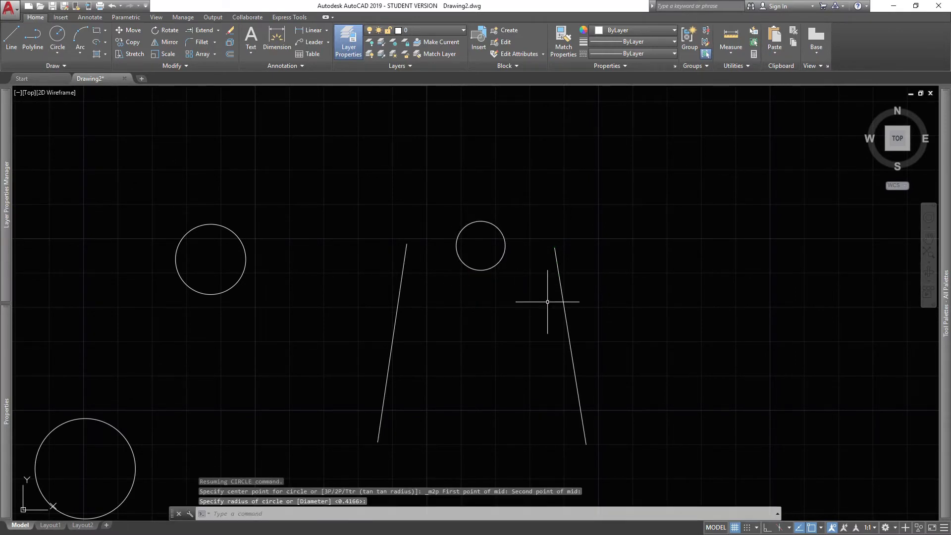
Step: Draw a line connecting the upper endpoints of the two slanted lines through the small circle
key(space)
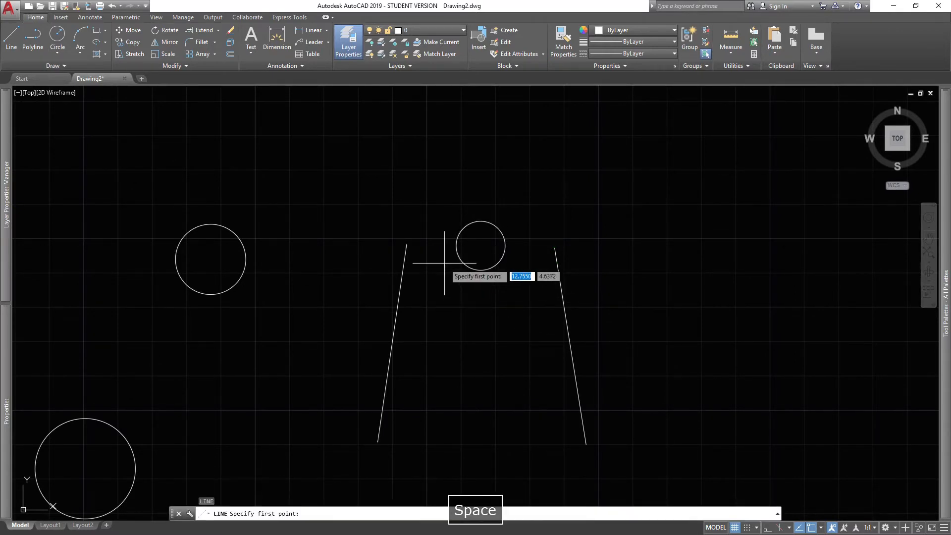
click(407, 244)
click(555, 246)
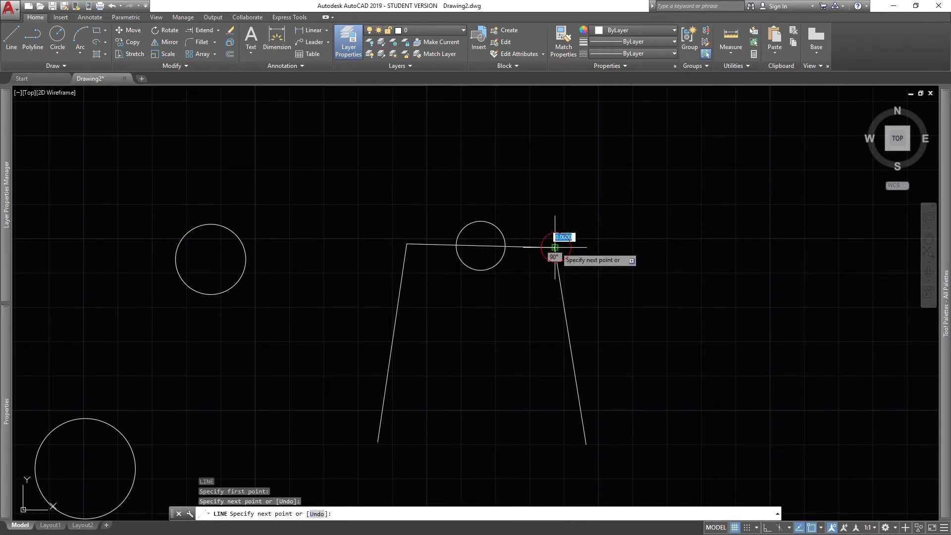
key(space)
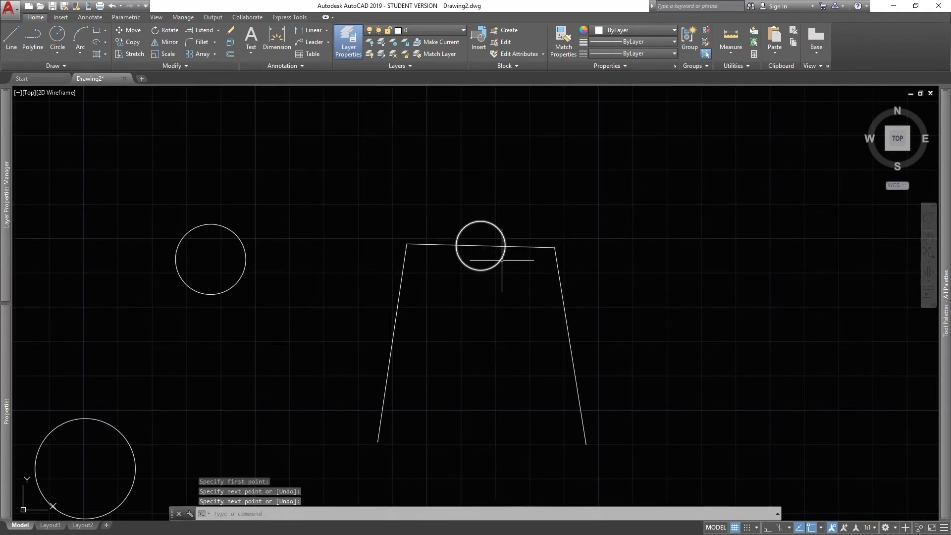
Step: Compare the small circle's center grip with the connecting line's midpoint grip, clear the selection and view all the drawn objects
click(504, 251)
click(516, 246)
scroll(491, 252, up, 6)
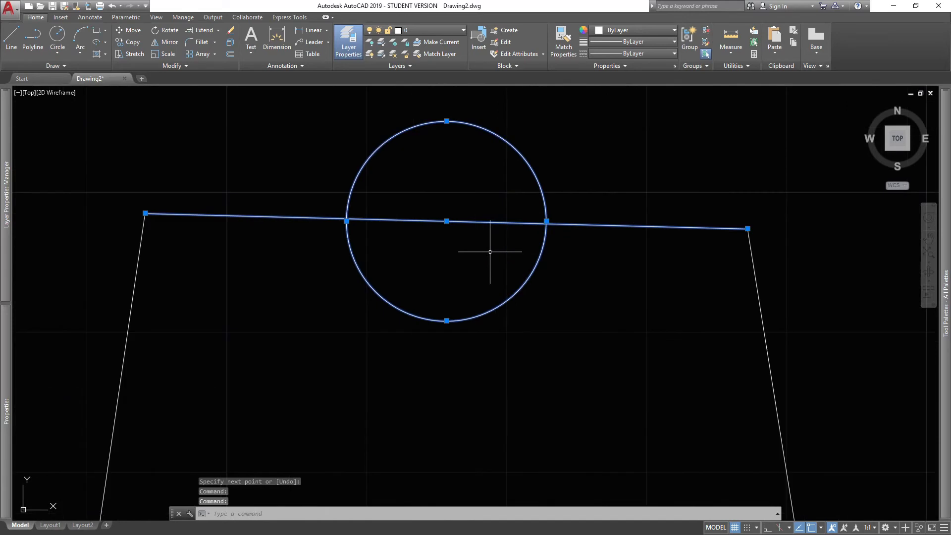
key(Escape)
click(509, 207)
click(499, 248)
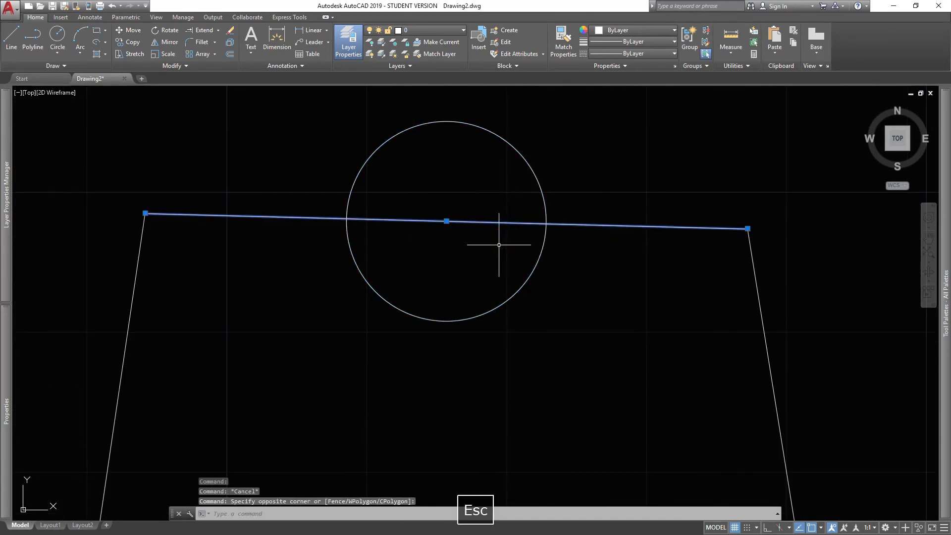
key(Escape)
click(609, 310)
click(518, 272)
key(Escape)
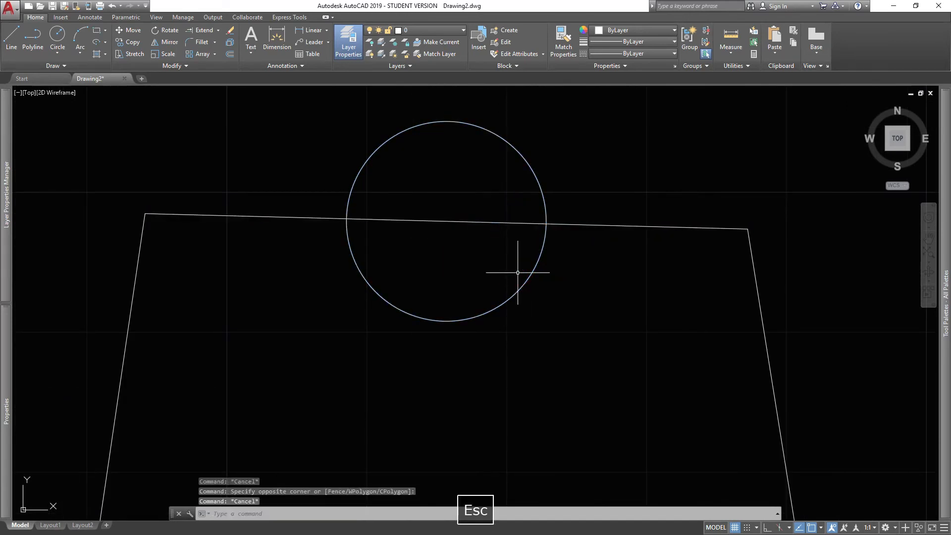
scroll(501, 244, down, 10)
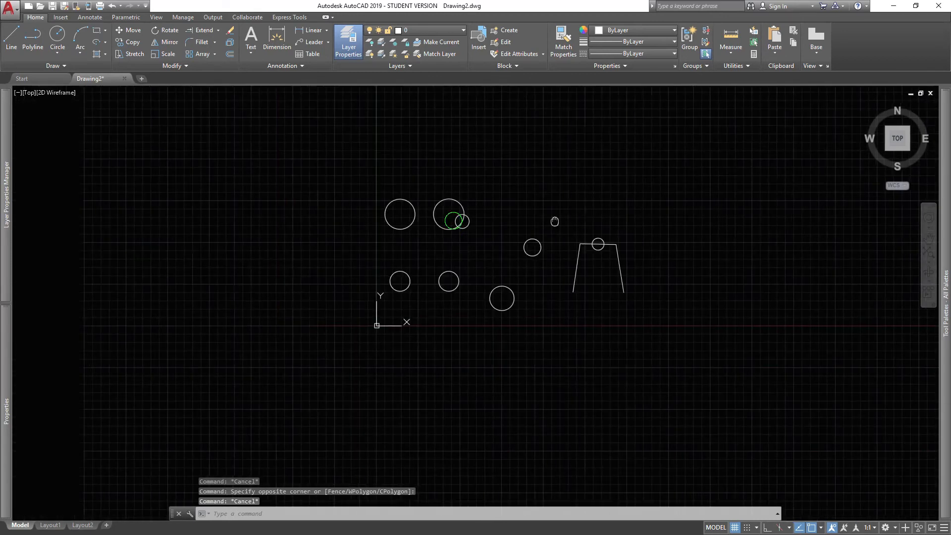
scroll(635, 260, up, 5)
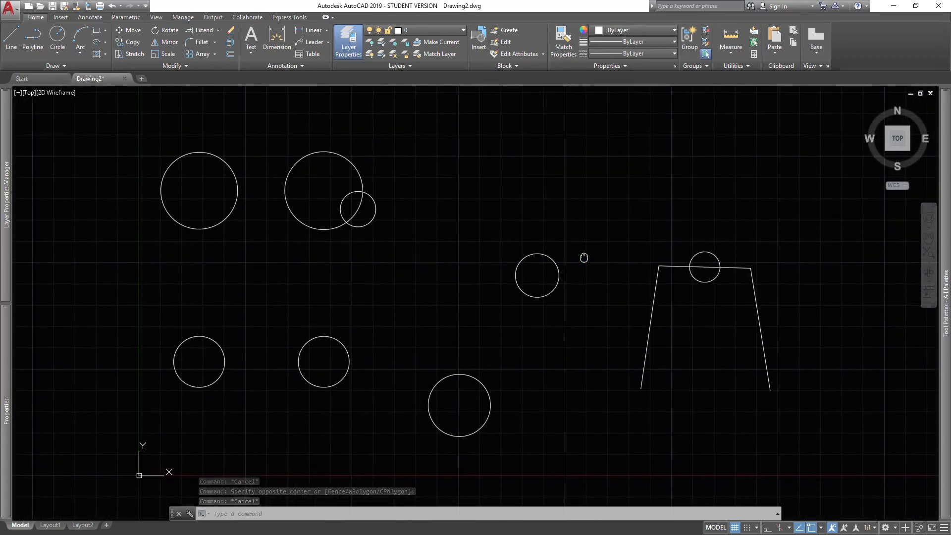